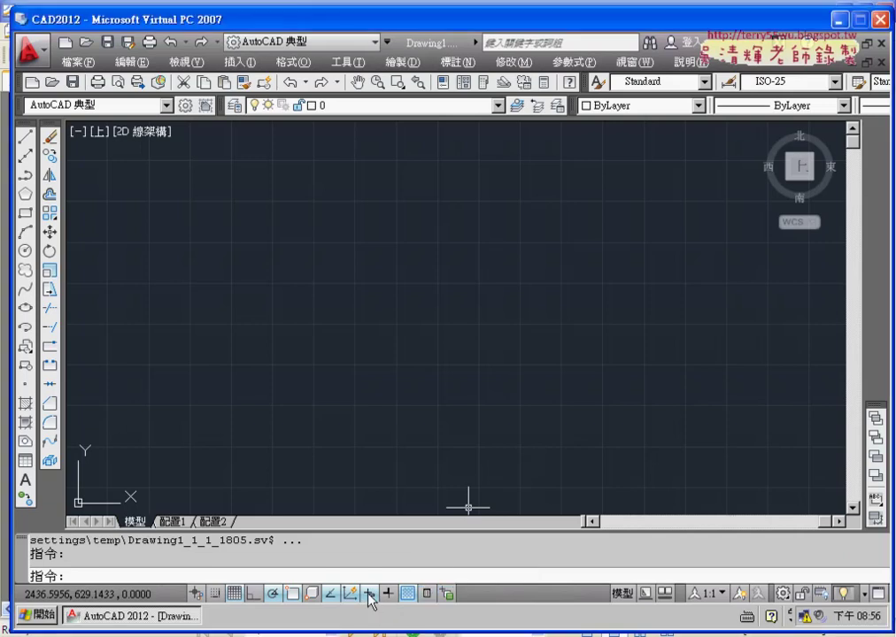
Make the drafting-mode status toggles show text labels instead of icons by unchecking 使用圖示
right_click(370, 598)
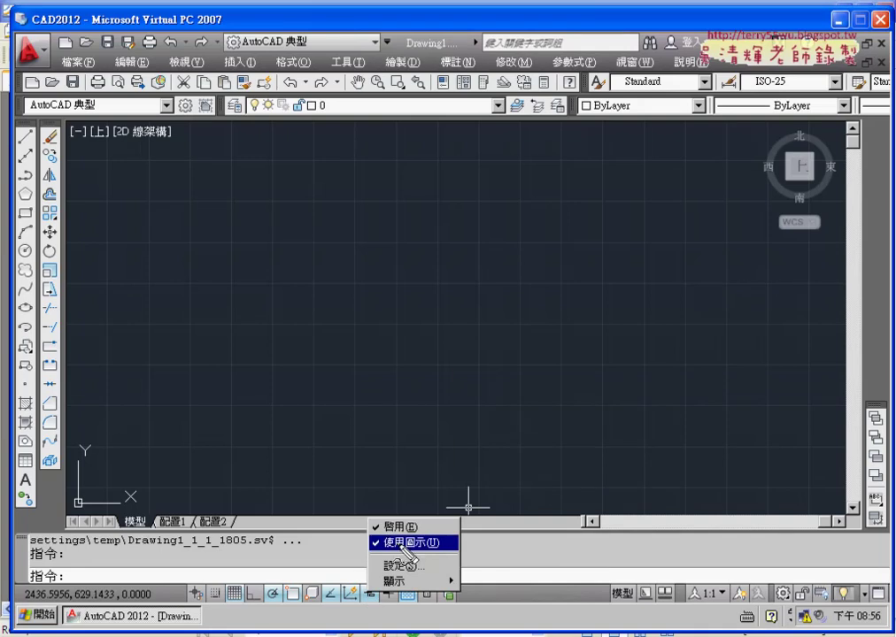
mouse_move(456, 565)
left_mouse_down()
mouse_move(430, 568)
mouse_move(376, 536)
mouse_move(462, 558)
left_mouse_up()
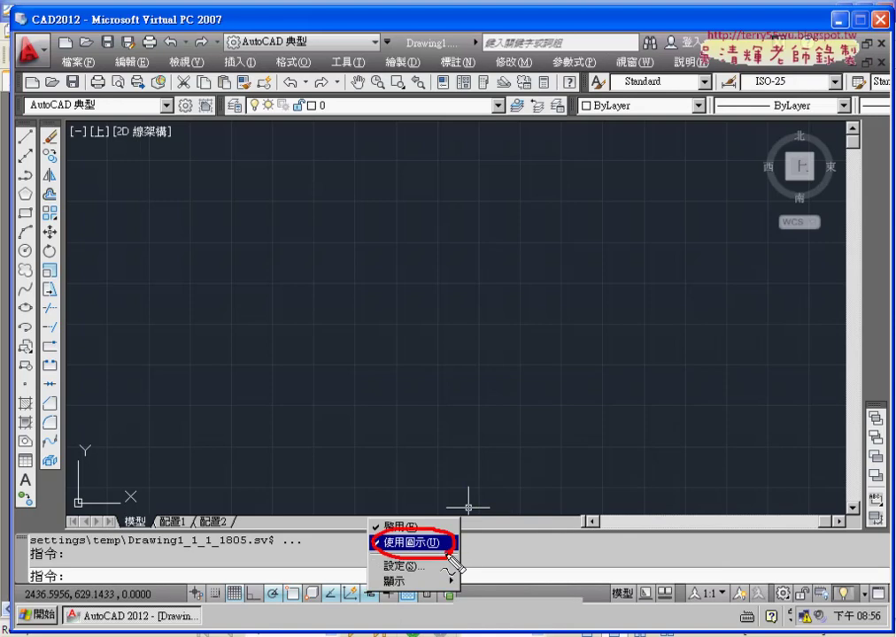
key("Escape")
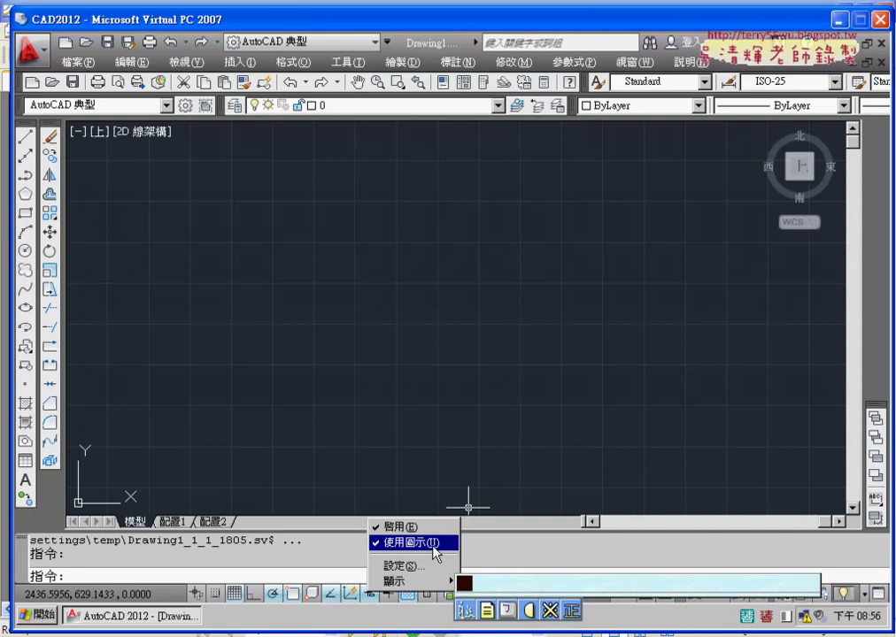
left_click(434, 543)
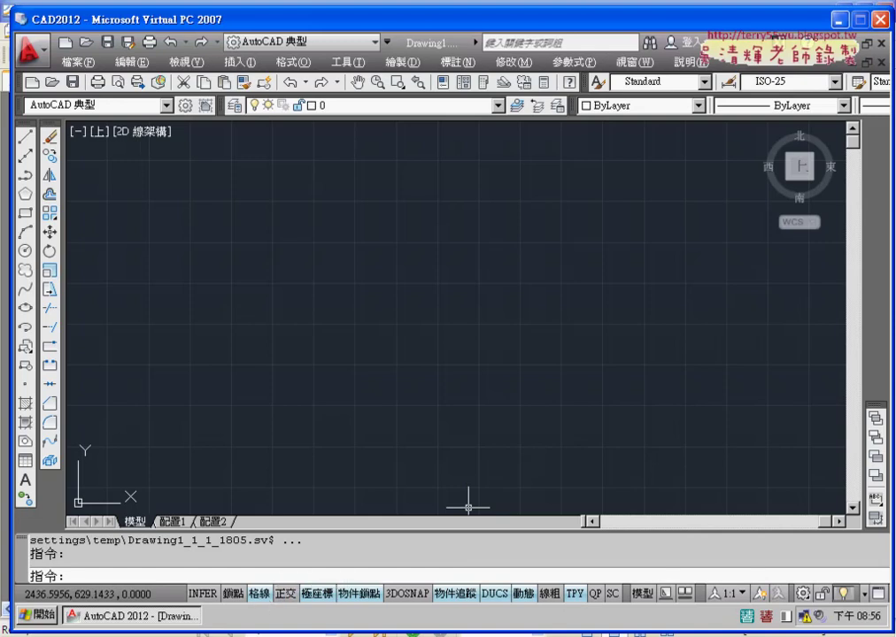
Turn the drawing grid (格線) off
left_click(258, 593)
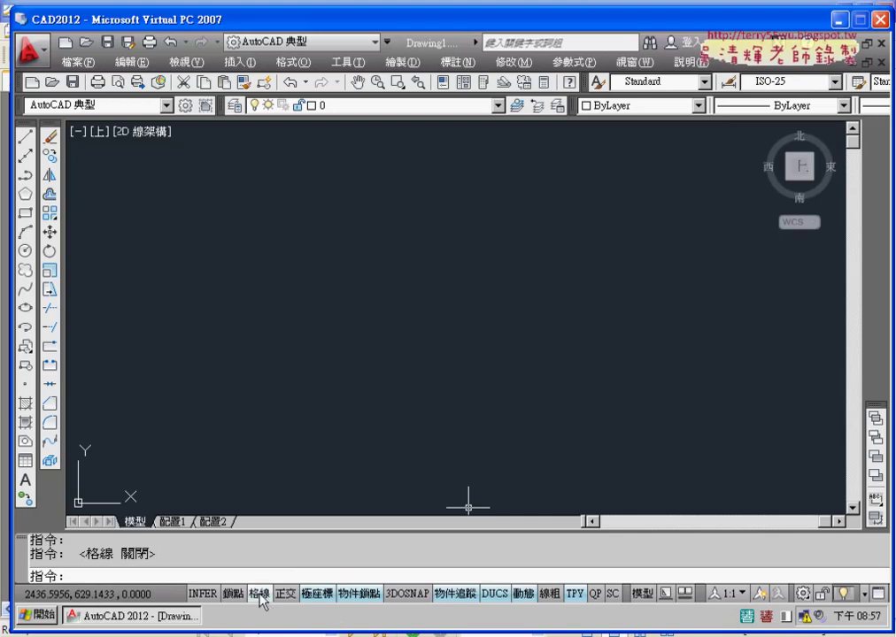
left_click(258, 594)
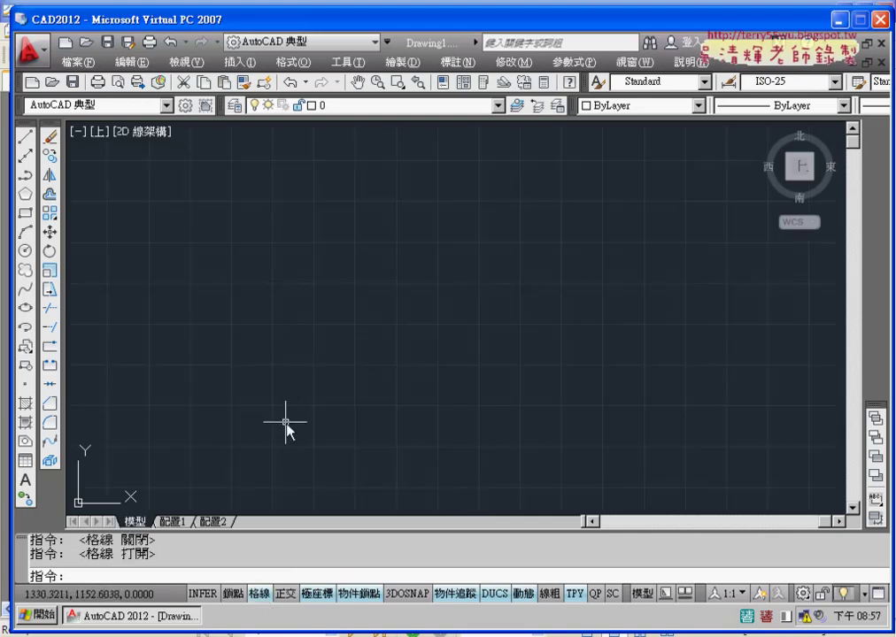
left_click(258, 594)
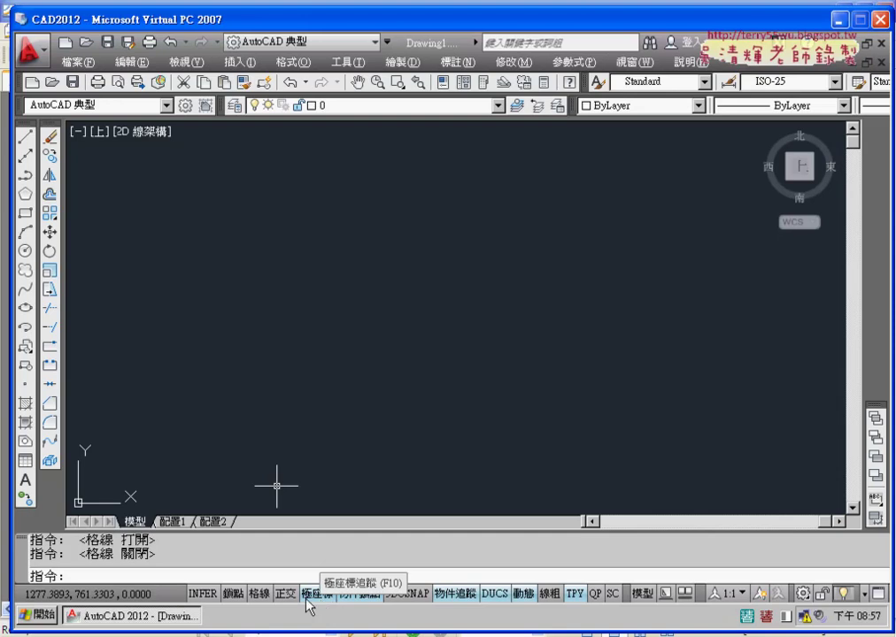
Leave polar tracking (極座標) on with ortho mode (正交) off
left_click(285, 594)
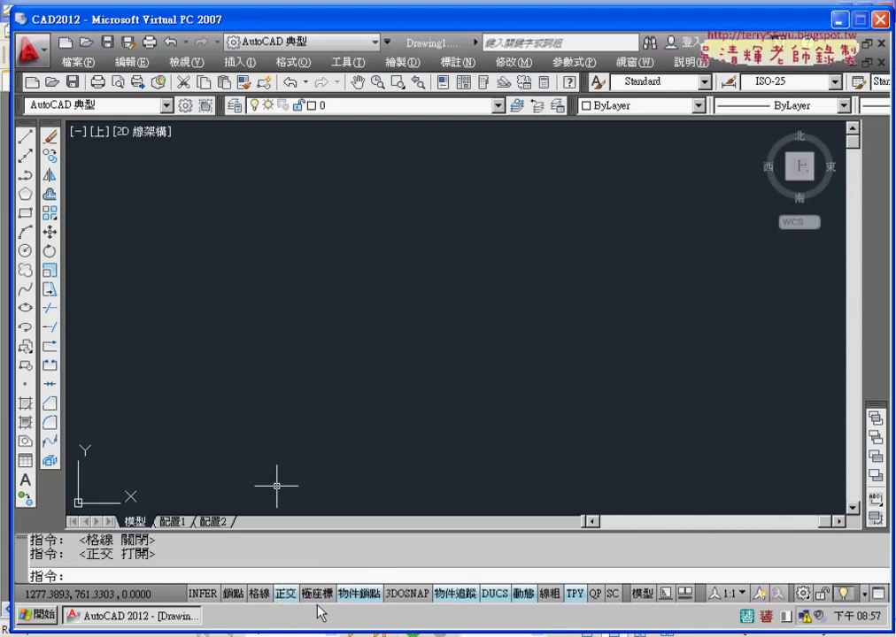
left_click(316, 594)
left_click(297, 595)
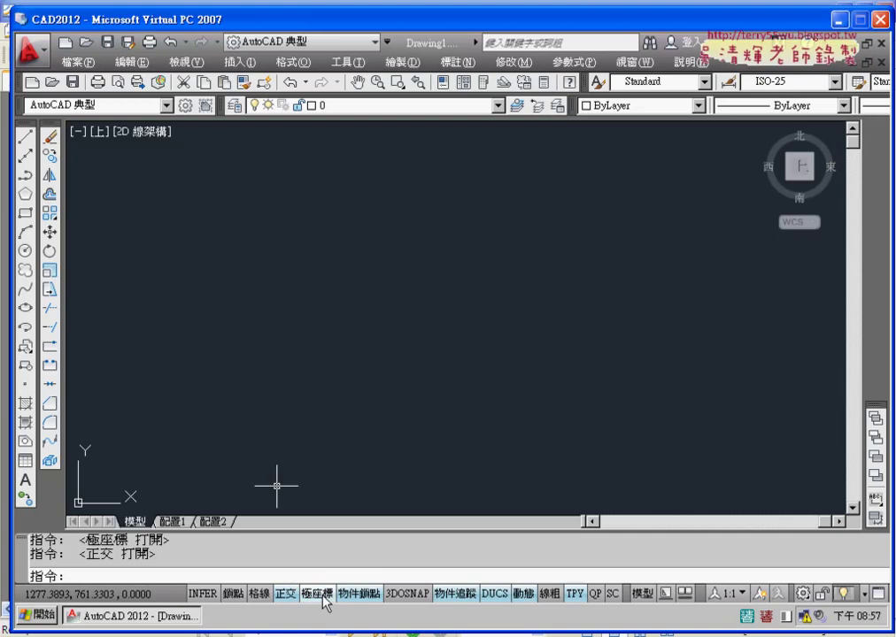
left_click(321, 596)
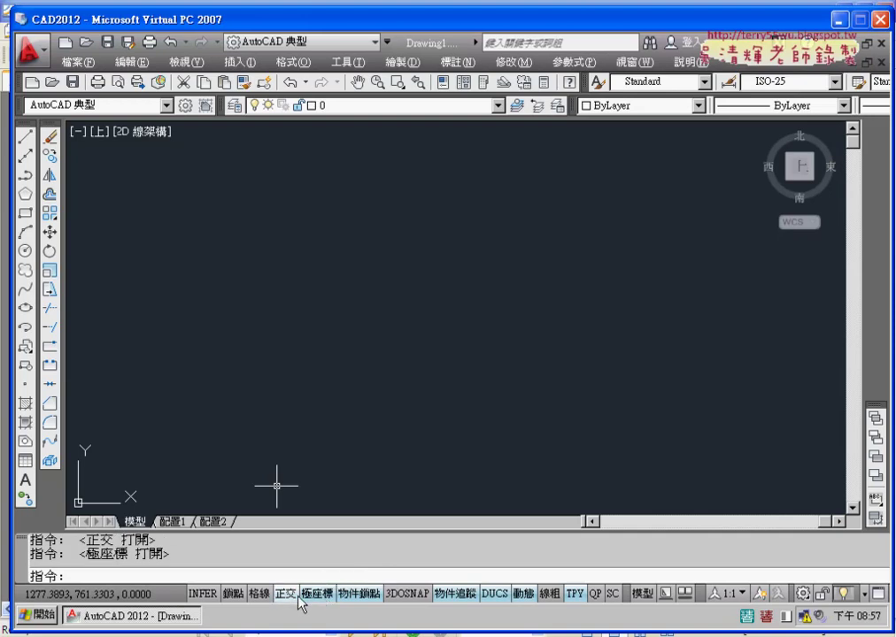
left_click(286, 596)
left_click(315, 596)
left_click(287, 596)
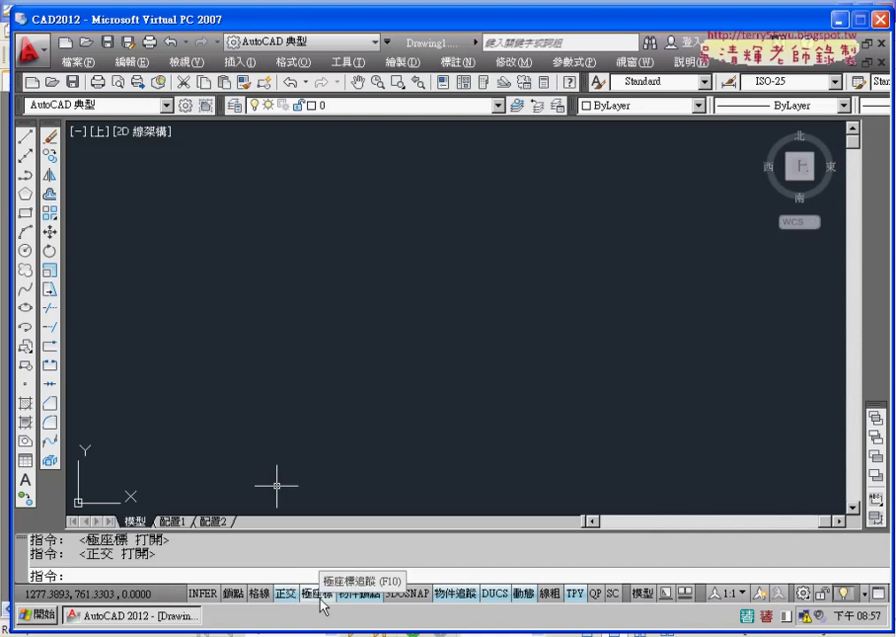
left_click(321, 599)
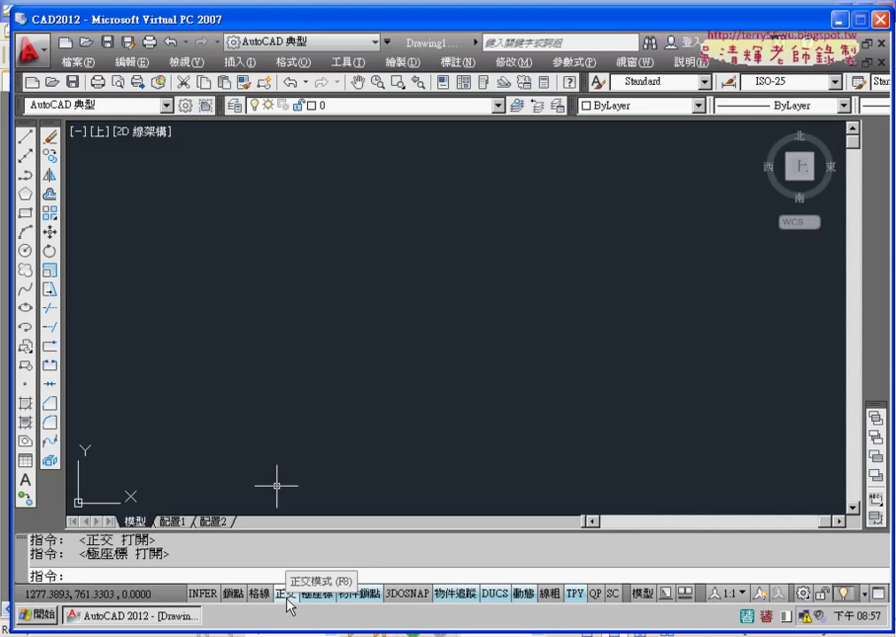
left_click(287, 597)
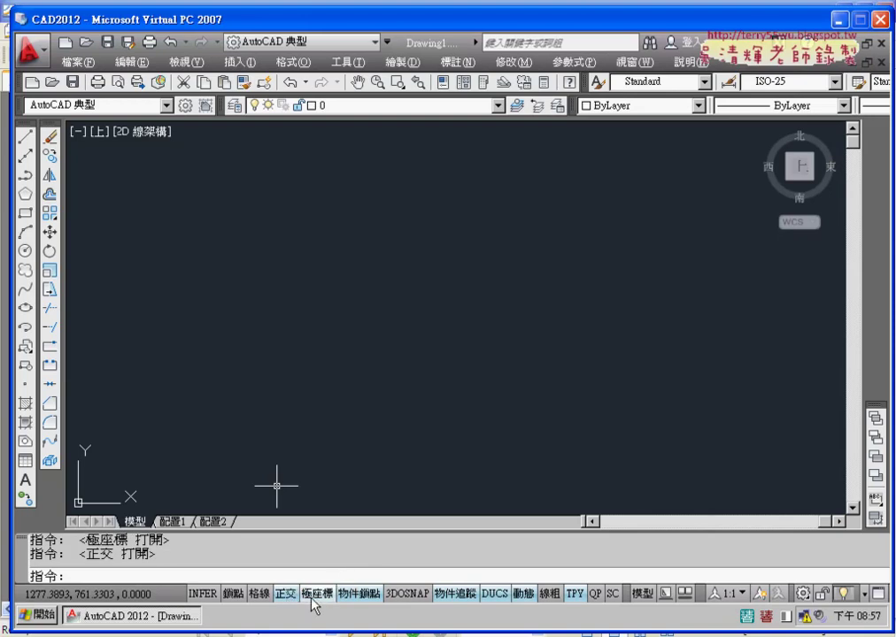
left_click(314, 597)
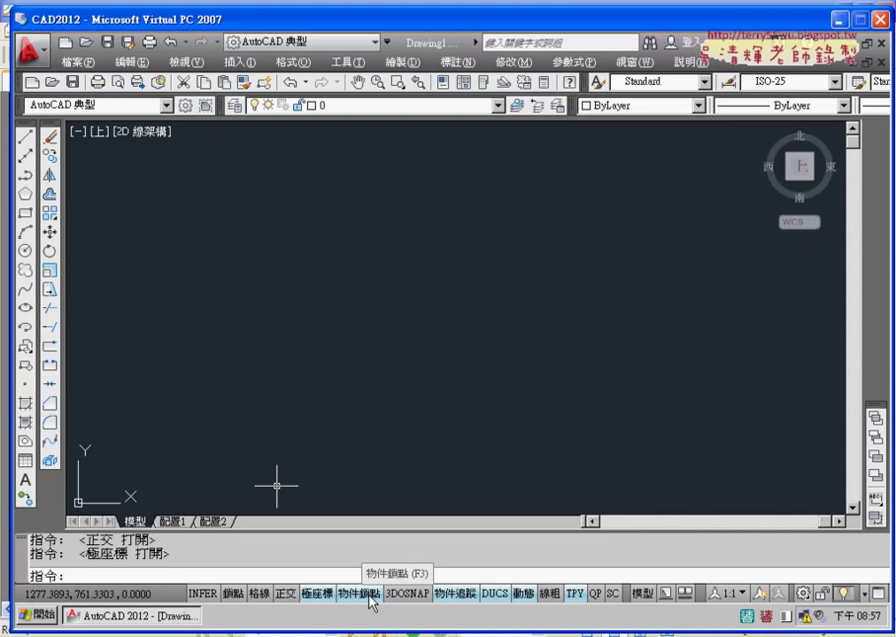
right_click(373, 603)
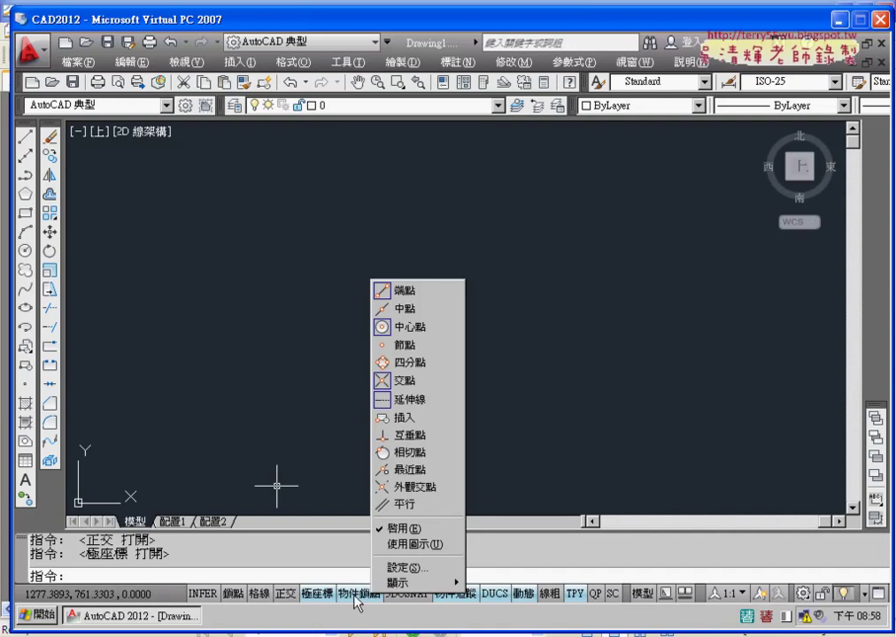
key("Escape")
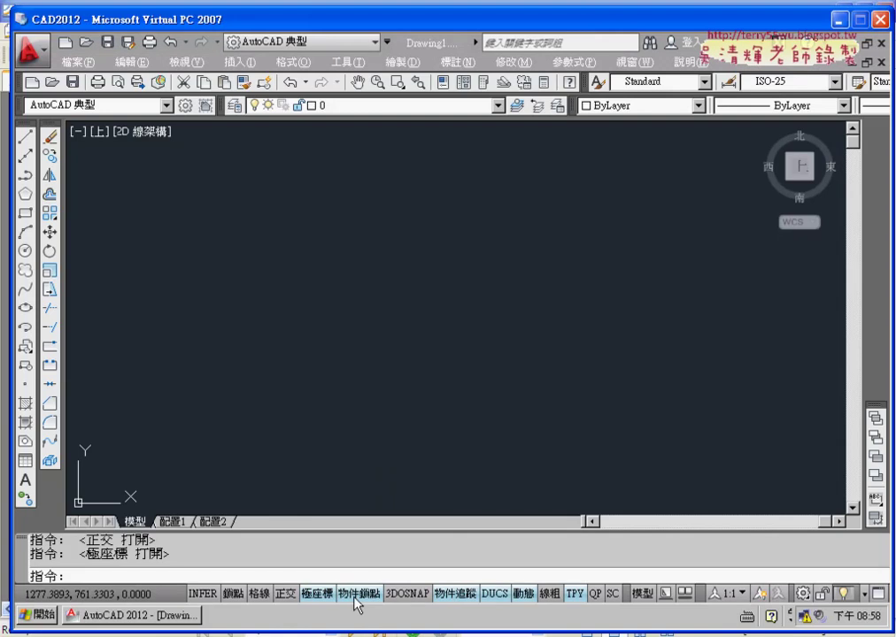
right_click(354, 598)
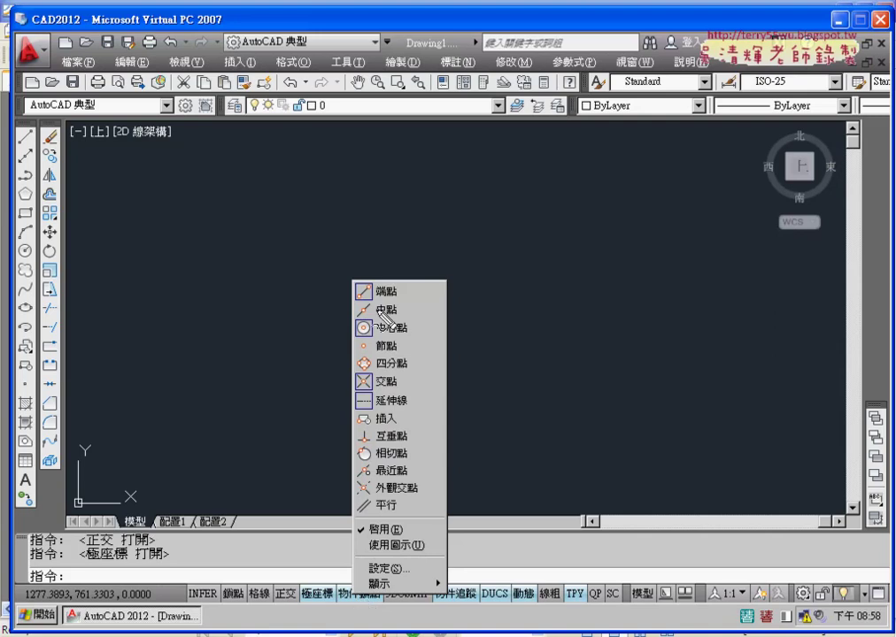
mouse_move(359, 299)
left_mouse_down()
mouse_move(443, 282)
mouse_move(358, 296)
left_mouse_up()
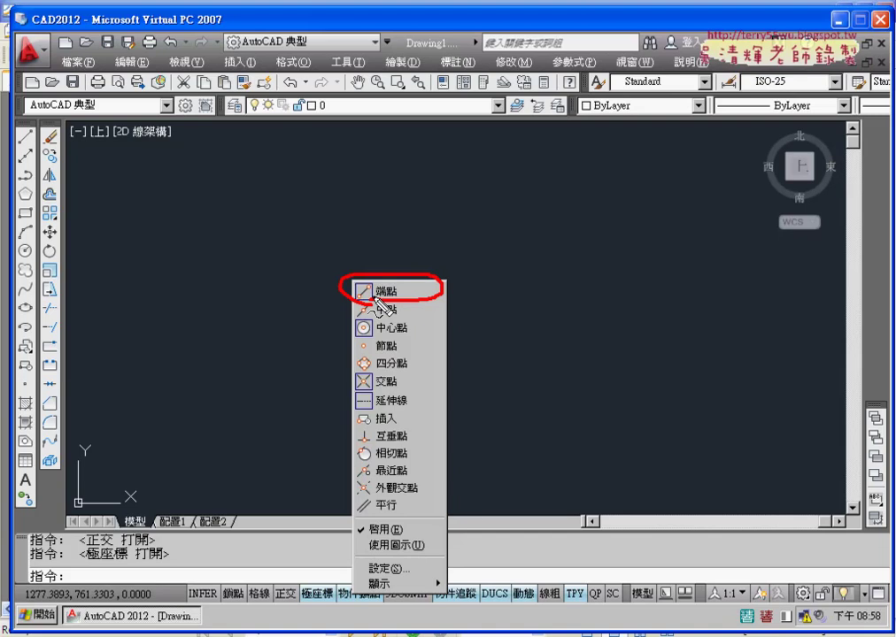
mouse_move(365, 605)
left_mouse_down()
mouse_move(340, 585)
mouse_move(376, 608)
left_mouse_up()
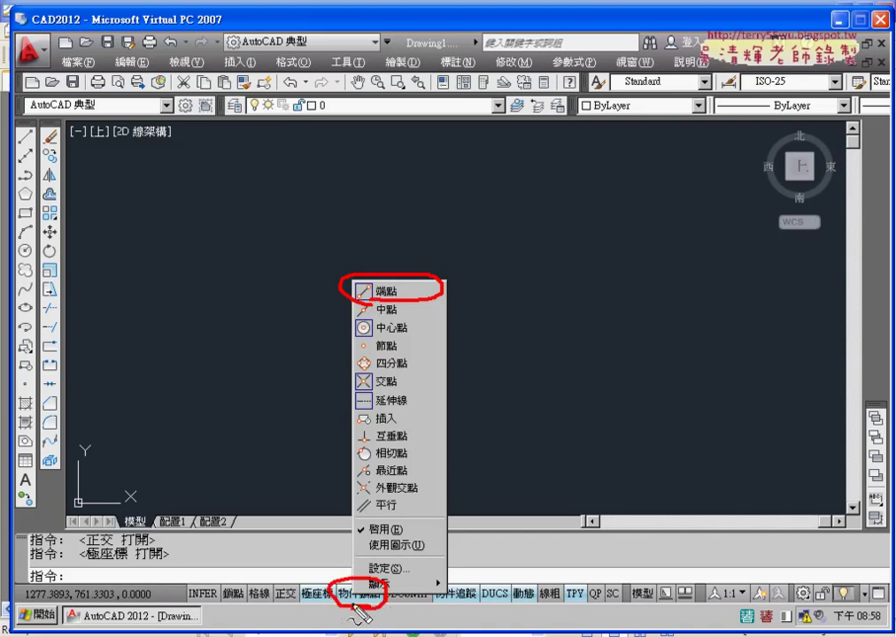
key("Escape")
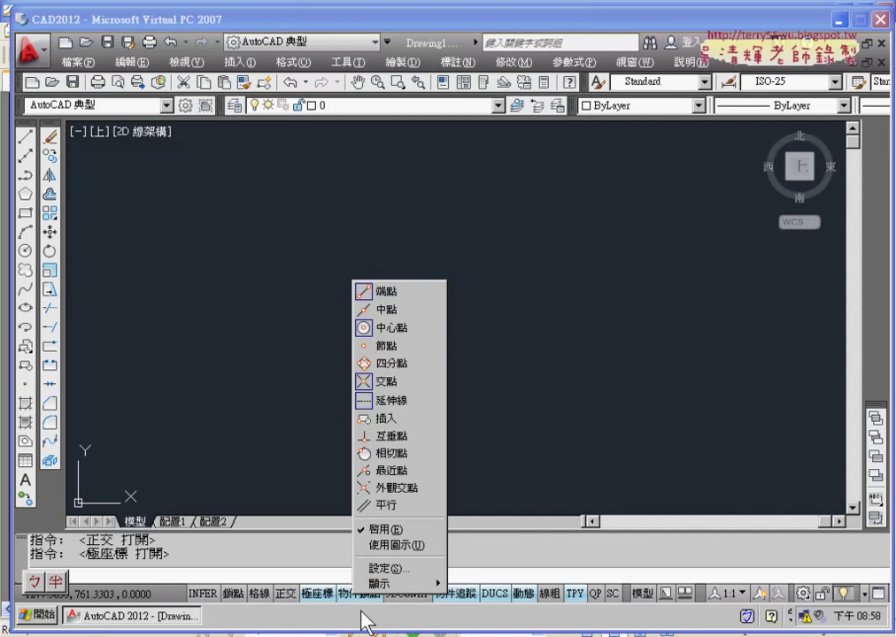
key("Escape")
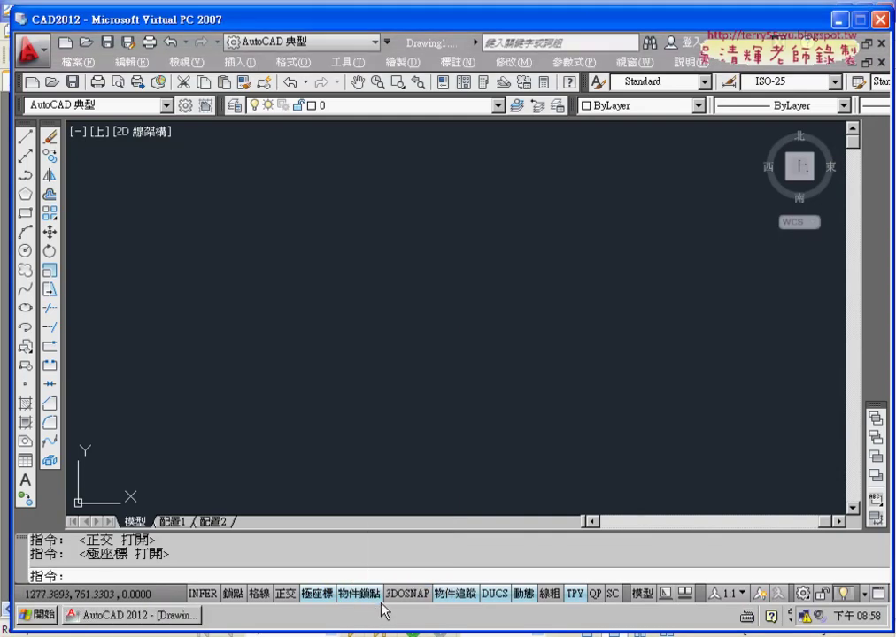
Switch the mode toggles to icons and back to text labels, keeping the grid hidden
right_click(286, 605)
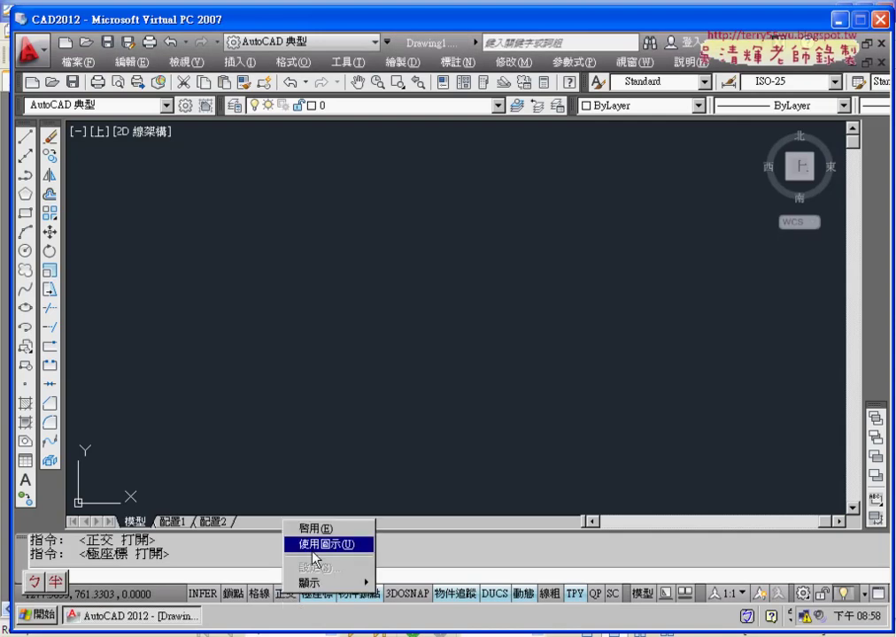
left_click(312, 545)
right_click(297, 599)
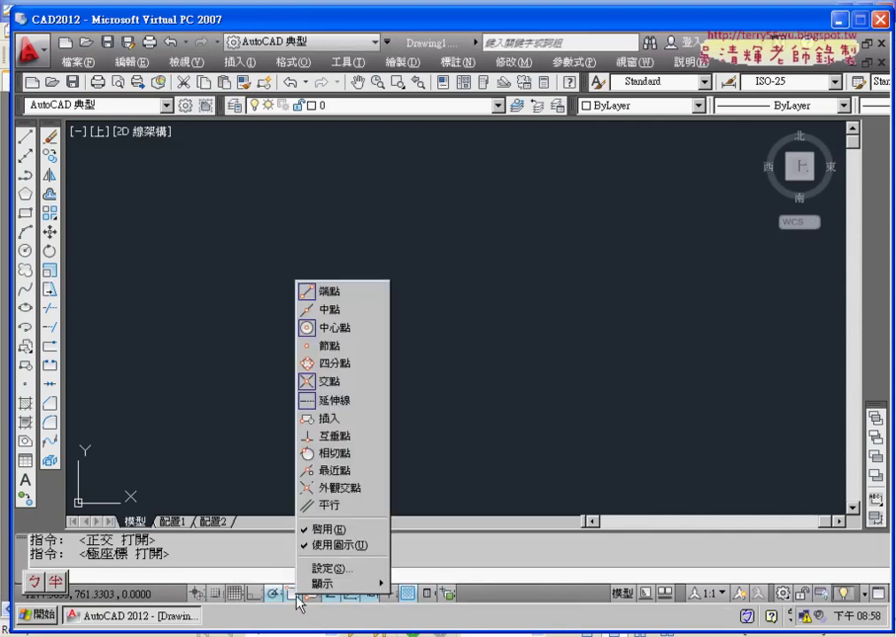
left_click(341, 545)
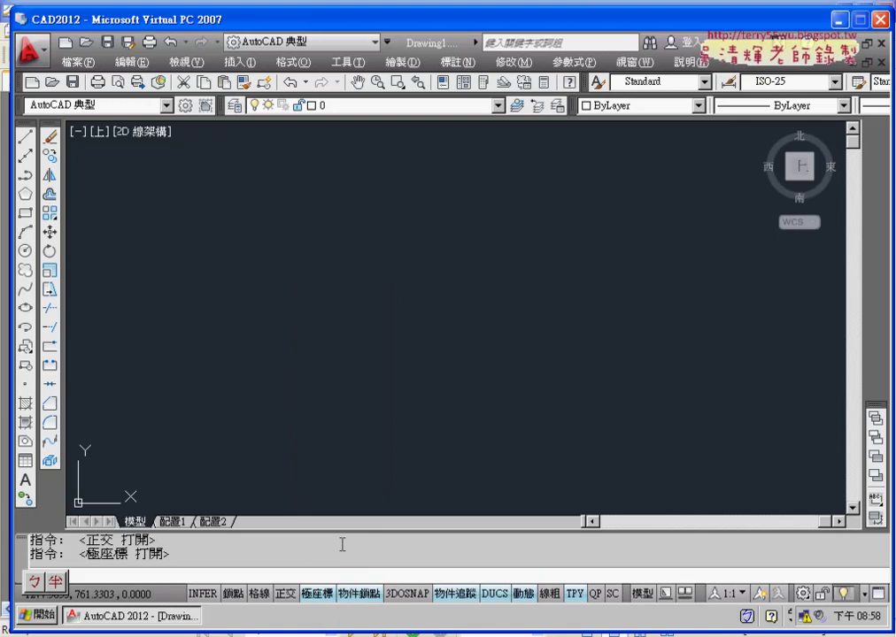
left_click(261, 595)
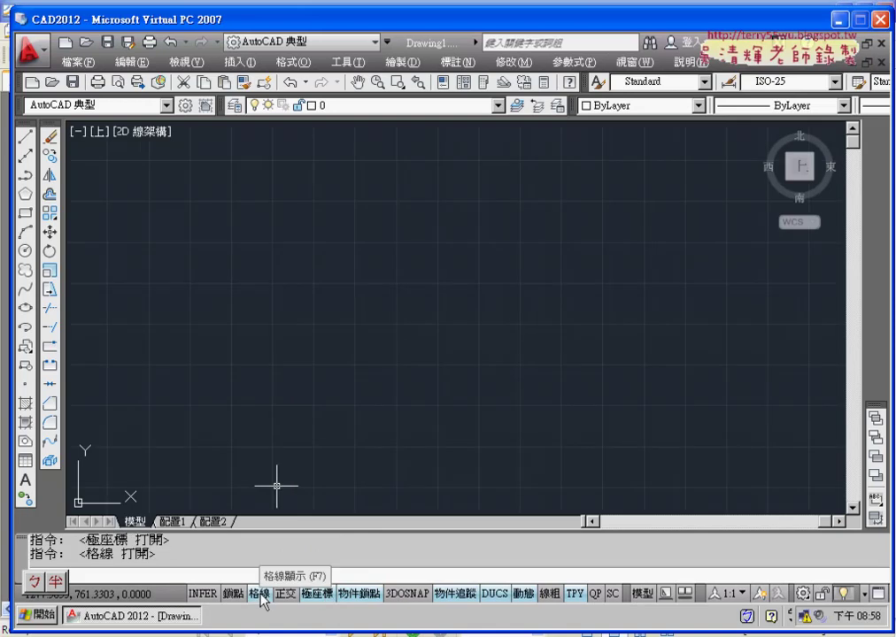
left_click(261, 595)
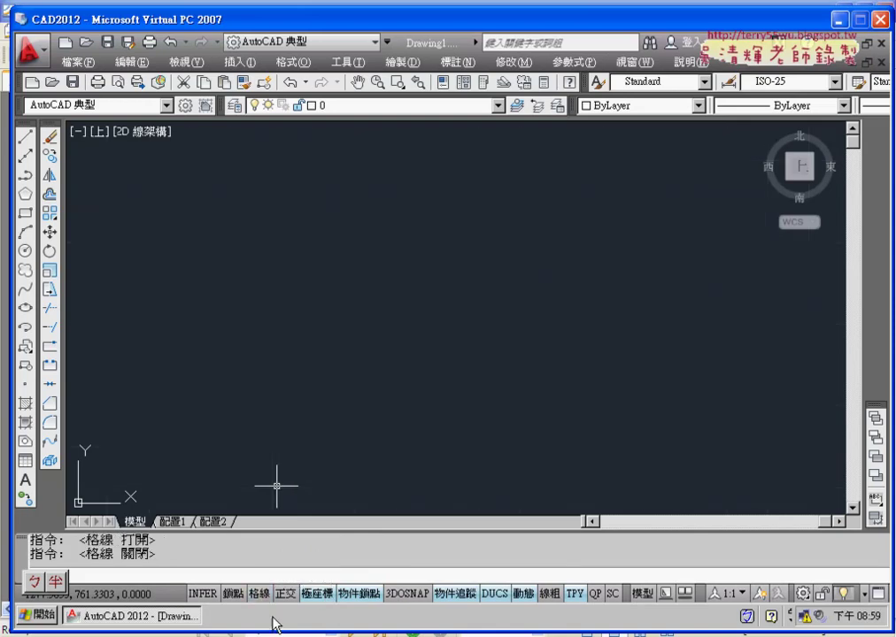
Recheck polar tracking on with ortho off, show the object snap list, and bring up the PDF reference
left_click(286, 595)
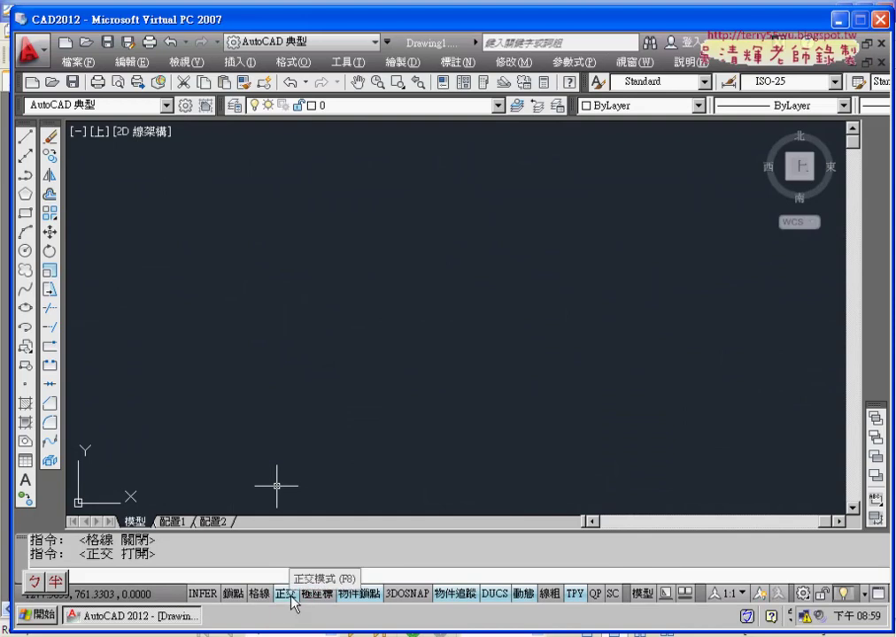
left_click(318, 597)
left_click(293, 597)
left_click(316, 598)
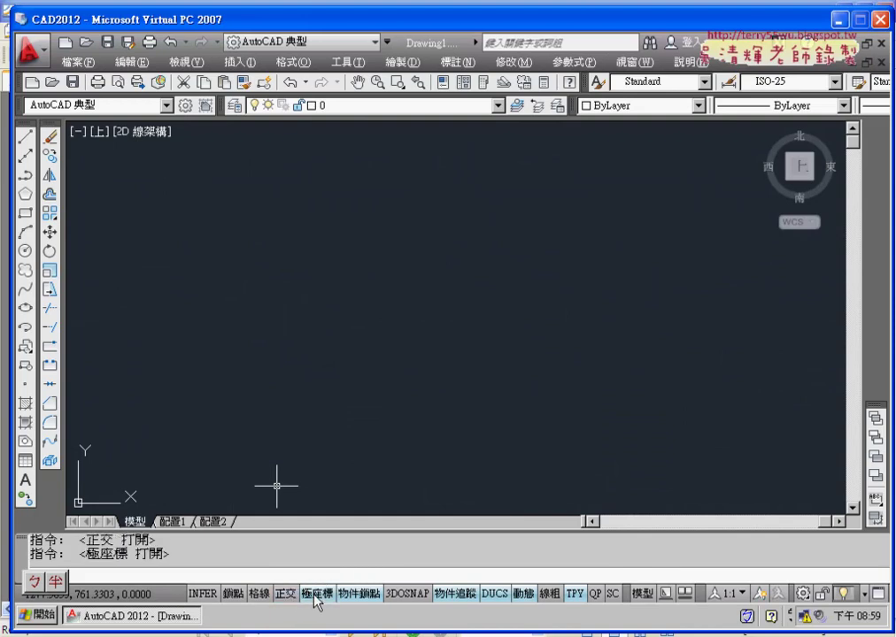
right_click(356, 595)
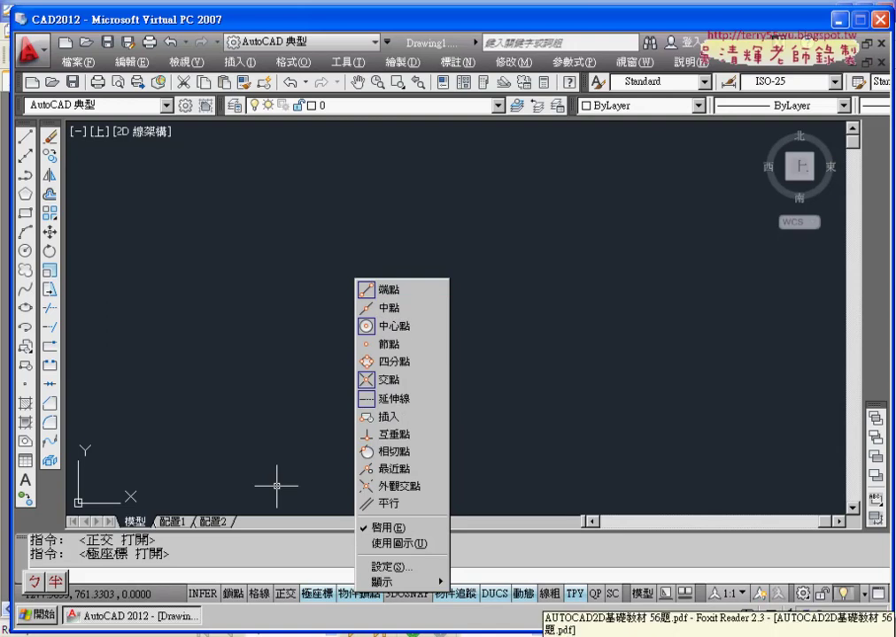
left_click(619, 630)
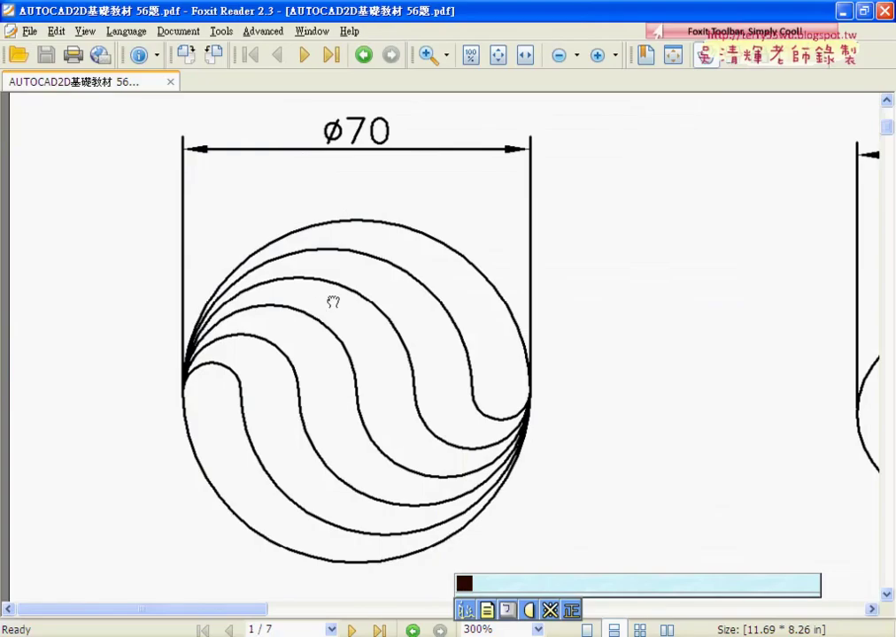
Scroll through the ø70 swirl drawing in the PDF, then minimize Foxit Reader
scroll(400, 290, "down", 1)
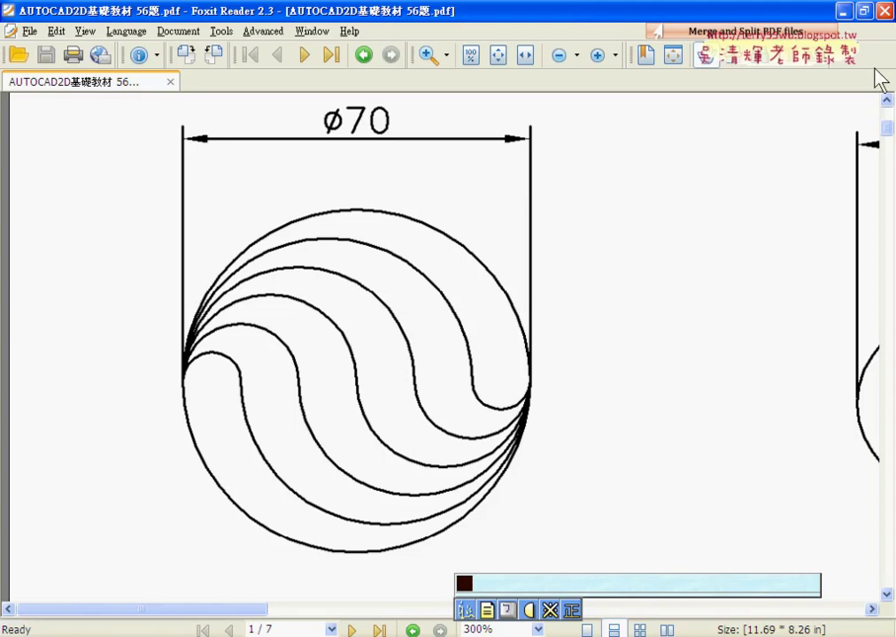
left_click(842, 13)
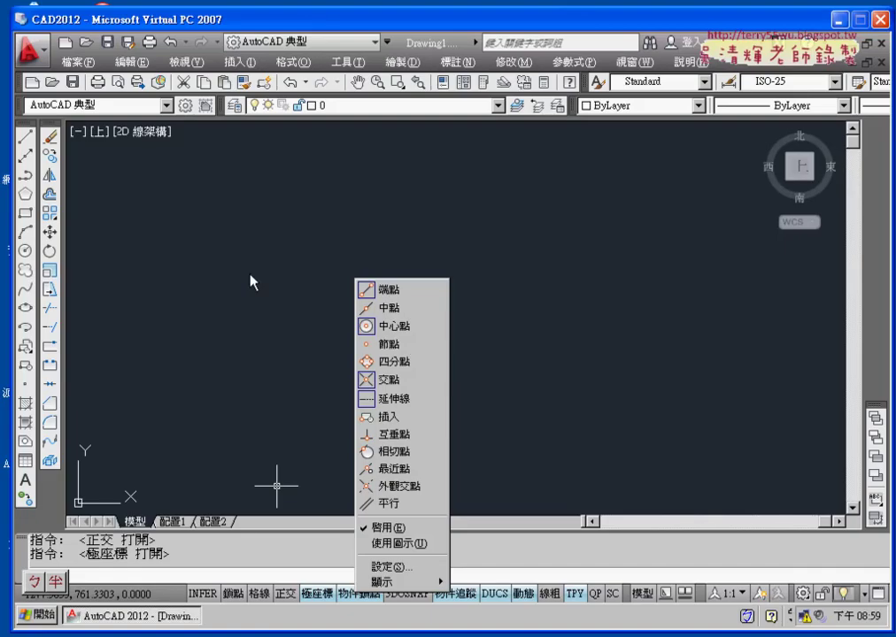
Close the Object Snap right-click menu so the empty drawing area is clear
left_click(173, 269)
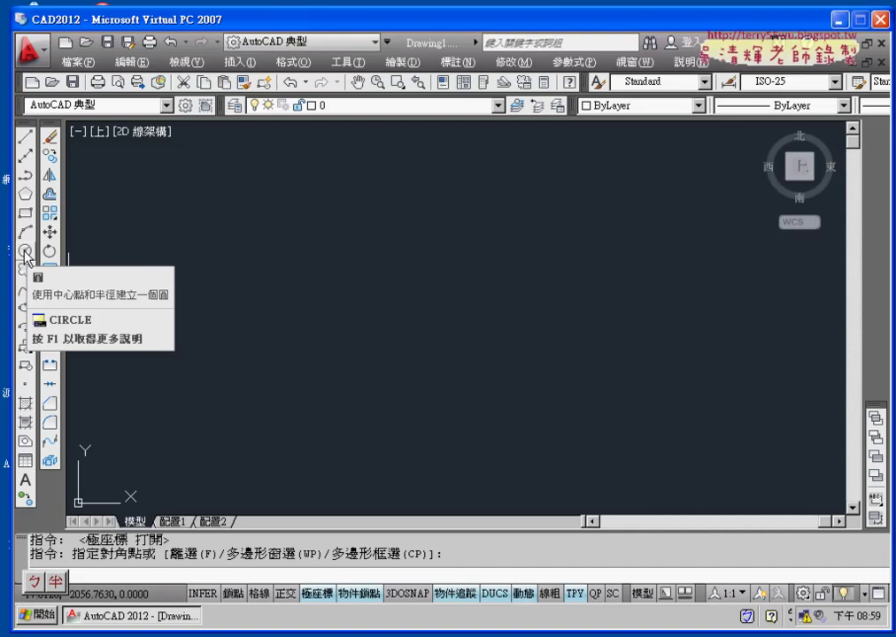
Make the command-line history area taller and start the Circle command
left_click(26, 253)
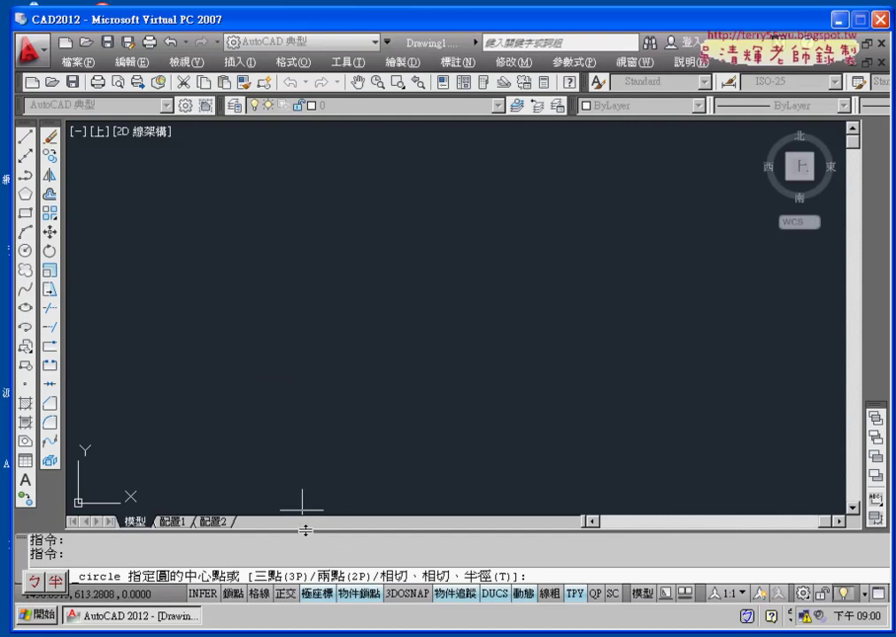
left_click_drag(305, 531, 300, 428)
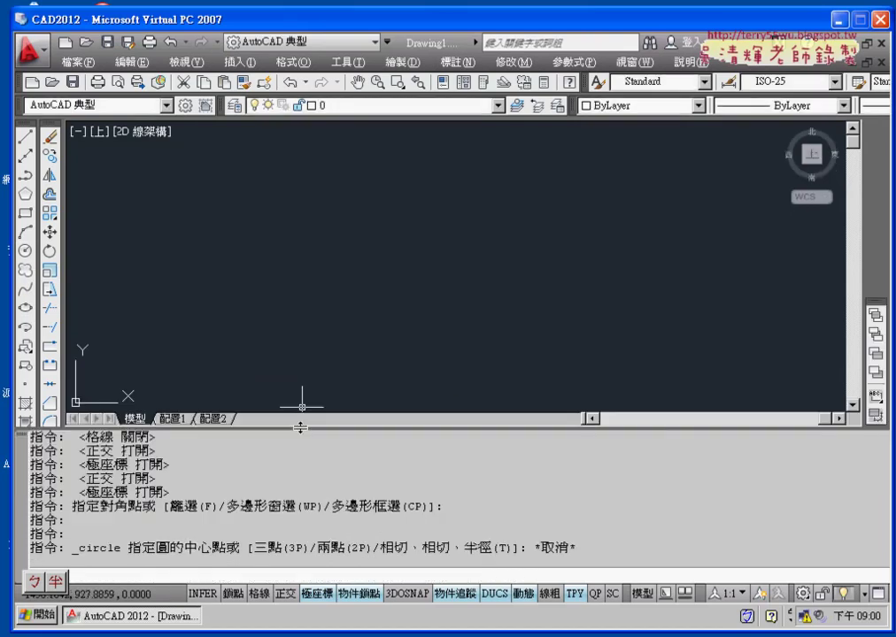
left_click(26, 253)
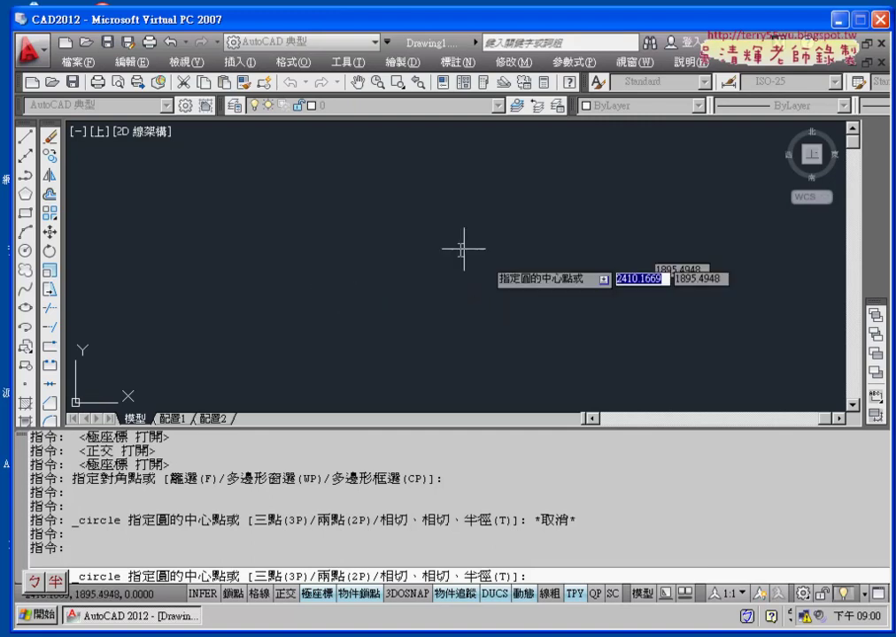
Draw a circle near the canvas middle with radius 35 (70 diameter)
left_click(365, 272)
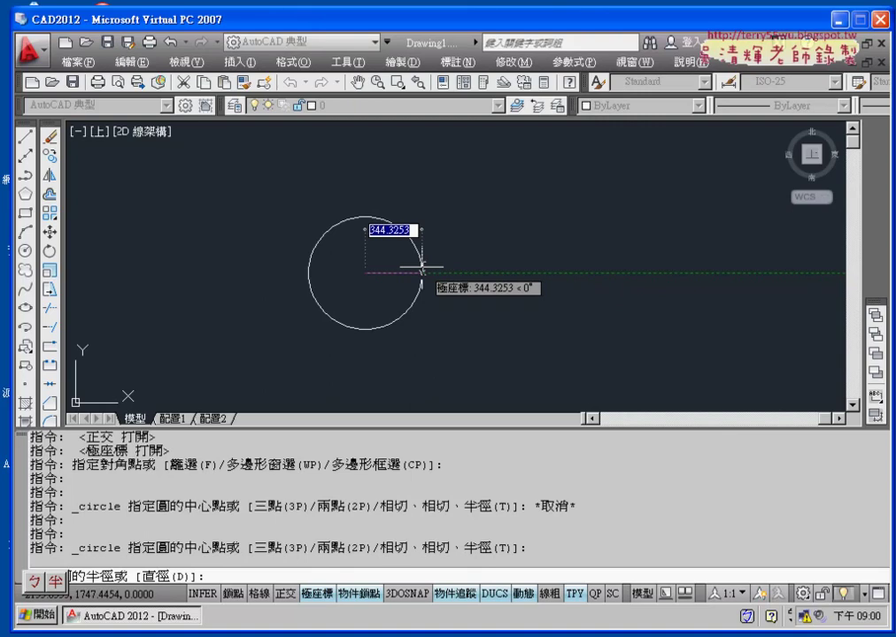
type("5")
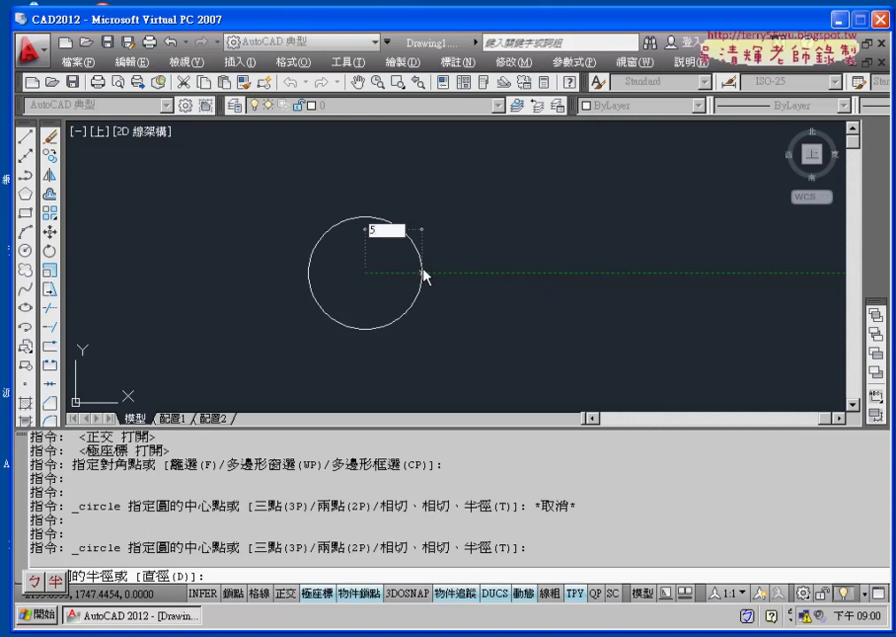
key("BackSpace")
type("3")
type("5")
key("Return")
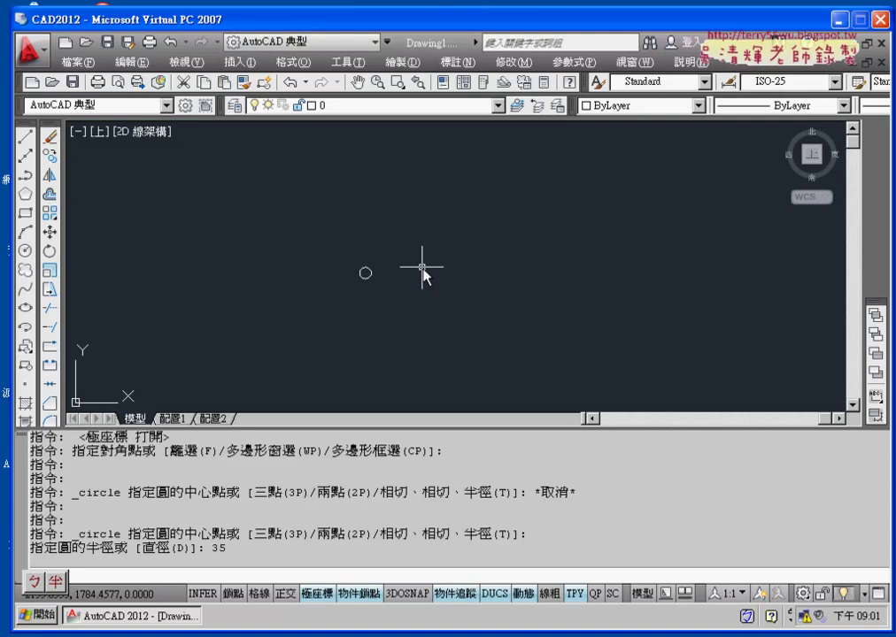
scroll(422, 266, "up", 3)
scroll(423, 266, "up", 2)
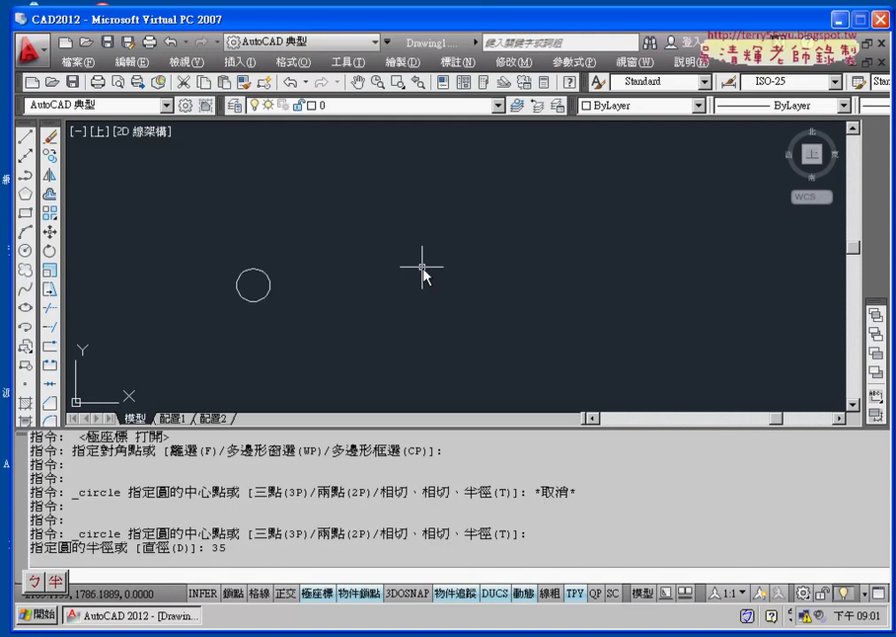
scroll(422, 266, "up", 2)
scroll(422, 266, "up", 3)
scroll(422, 266, "down", 4)
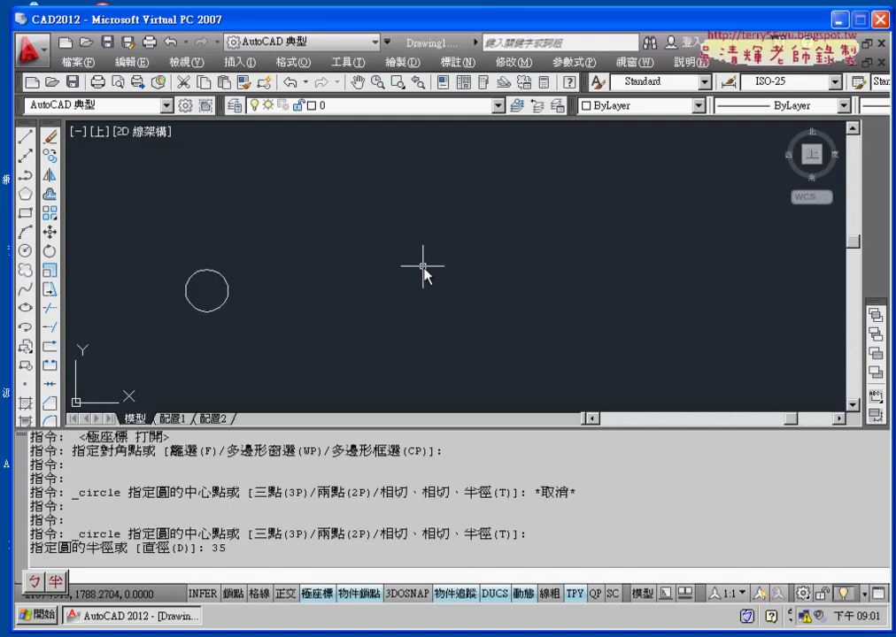
scroll(422, 266, "down", 5)
scroll(422, 266, "up", 3)
scroll(423, 267, "up", 1)
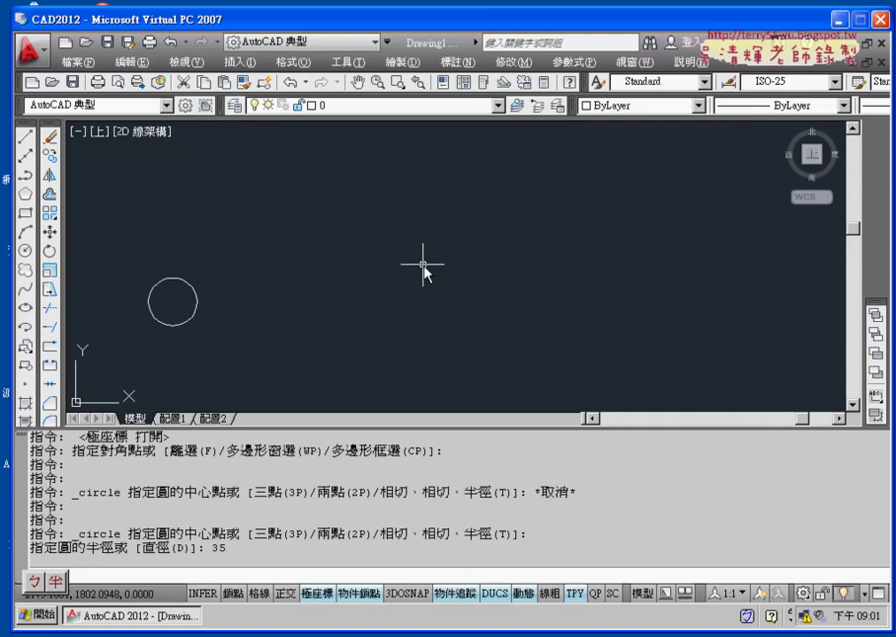
scroll(422, 266, "up", 2)
scroll(422, 267, "down", 3)
scroll(423, 268, "down", 1)
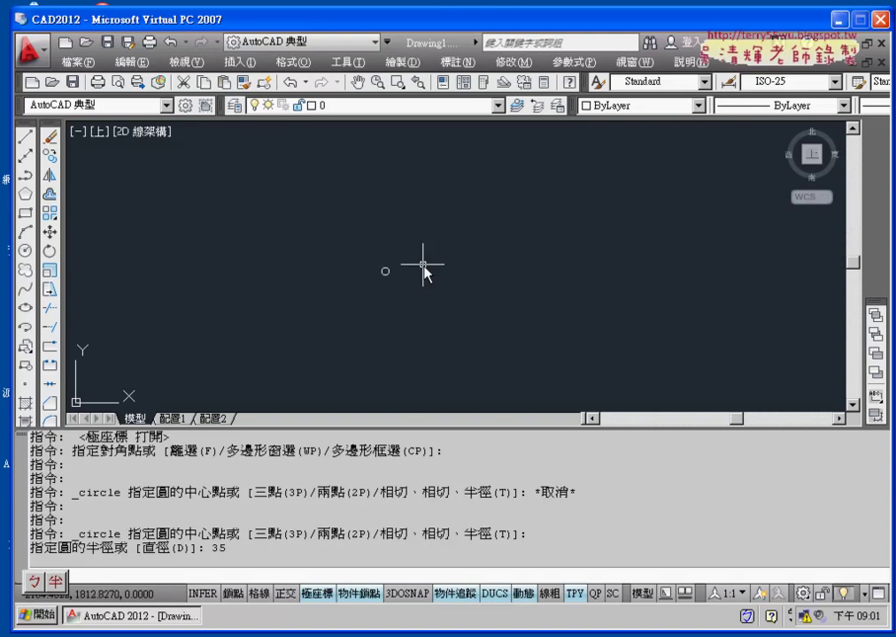
scroll(422, 285, "up", 3)
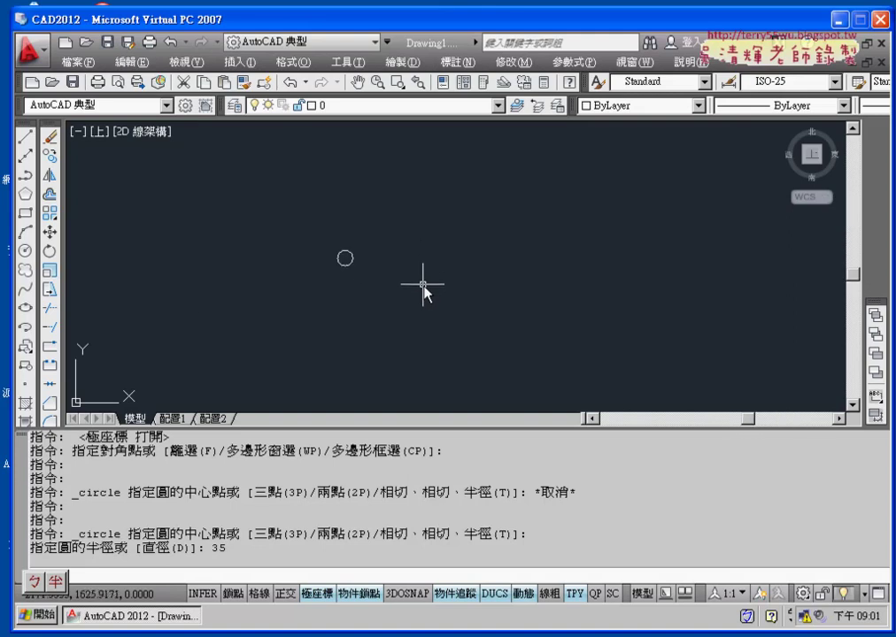
scroll(422, 285, "up", 2)
scroll(423, 285, "up", 5)
scroll(422, 285, "up", 3)
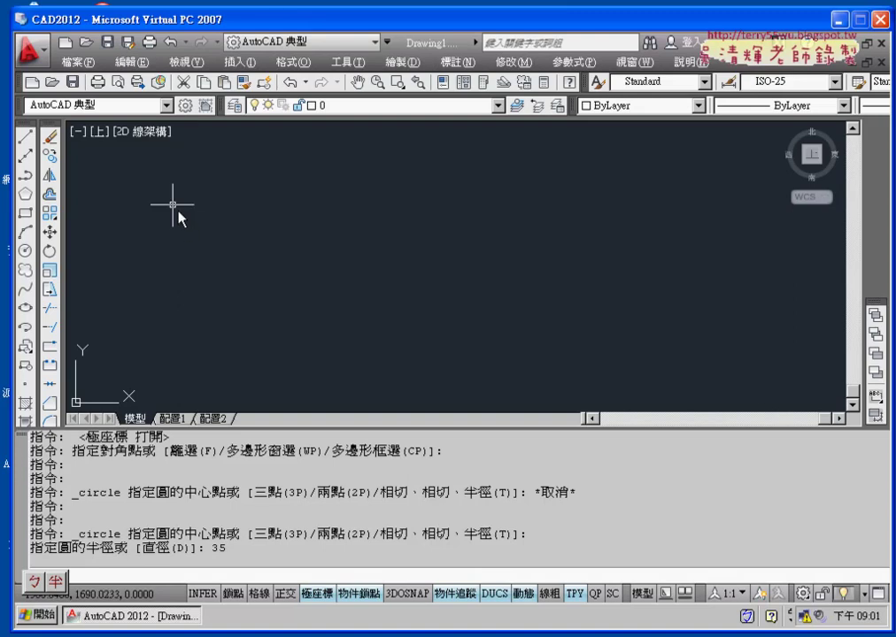
mouse_move(173, 200)
middle_mouse_down()
mouse_move(164, 202)
mouse_move(419, 278)
mouse_move(622, 304)
middle_mouse_up()
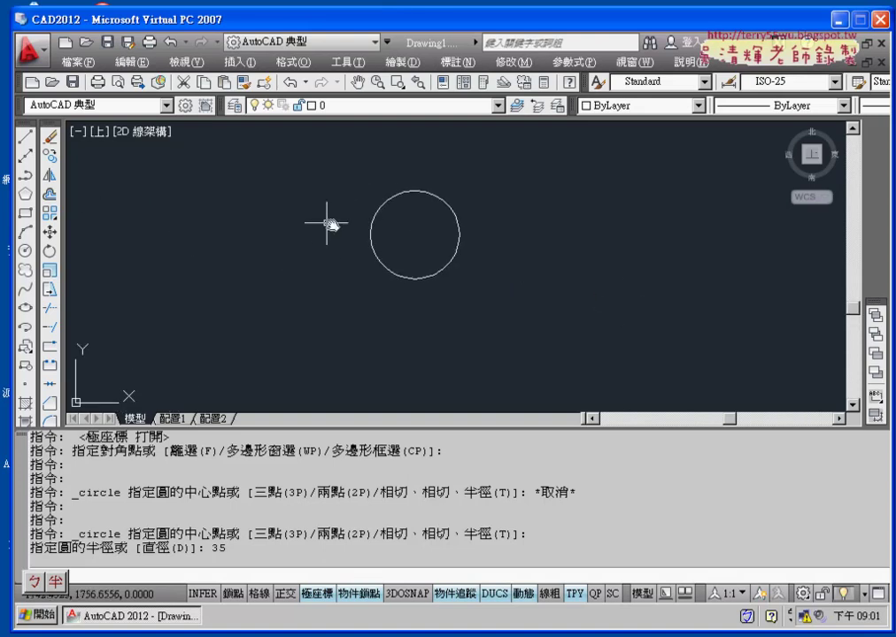
scroll(421, 237, "up", 2)
scroll(421, 237, "up", 2)
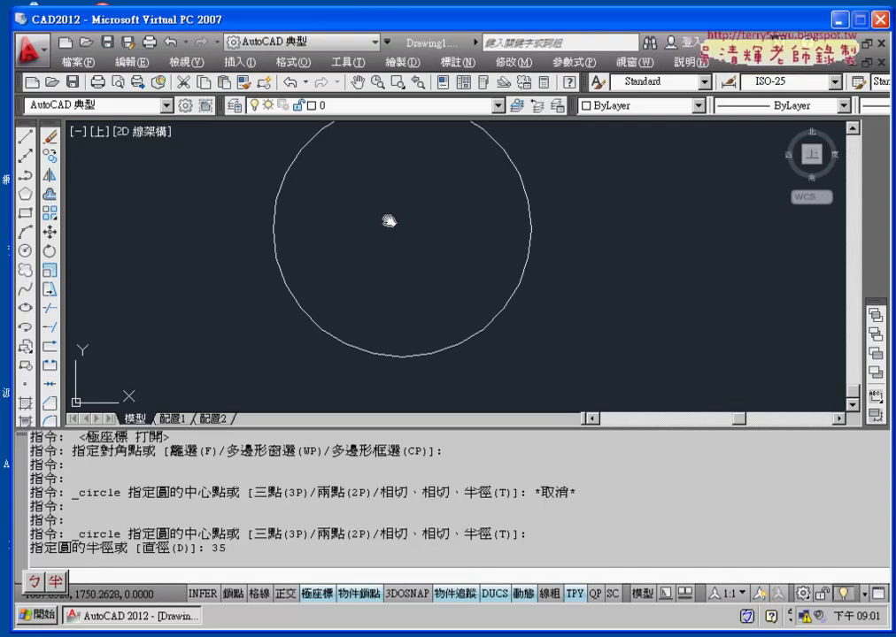
mouse_move(392, 220)
middle_mouse_down()
mouse_move(431, 280)
mouse_move(417, 261)
middle_mouse_up()
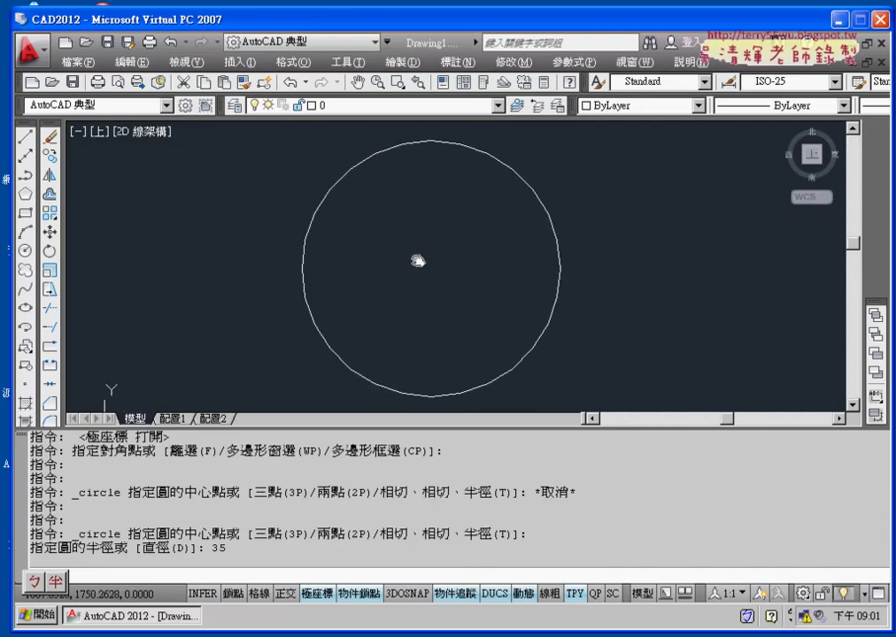
scroll(417, 261, "down", 2)
scroll(417, 261, "down", 5)
scroll(417, 262, "down", 3)
scroll(417, 261, "up", 6)
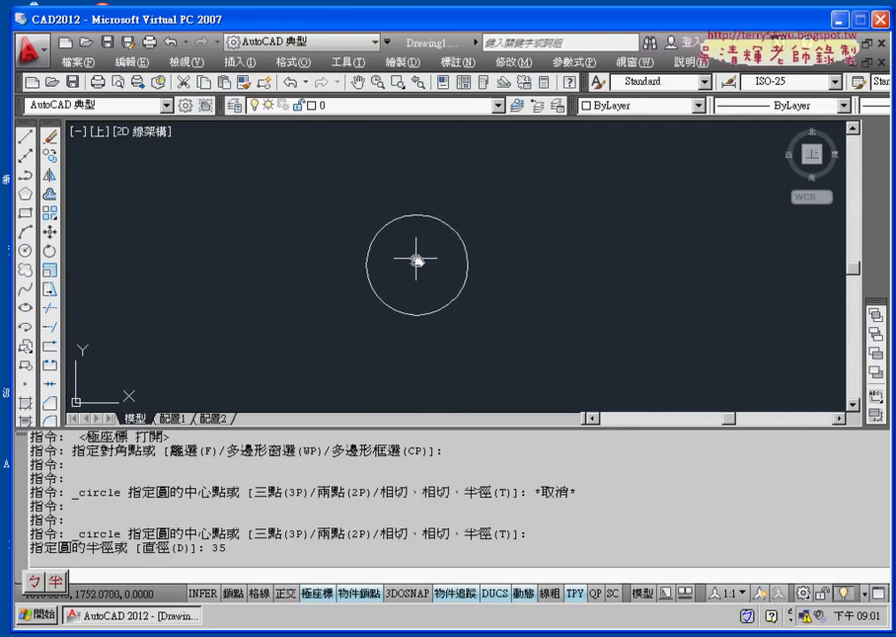
scroll(416, 261, "up", 5)
scroll(416, 261, "down", 3)
scroll(416, 262, "down", 6)
scroll(416, 260, "down", 1)
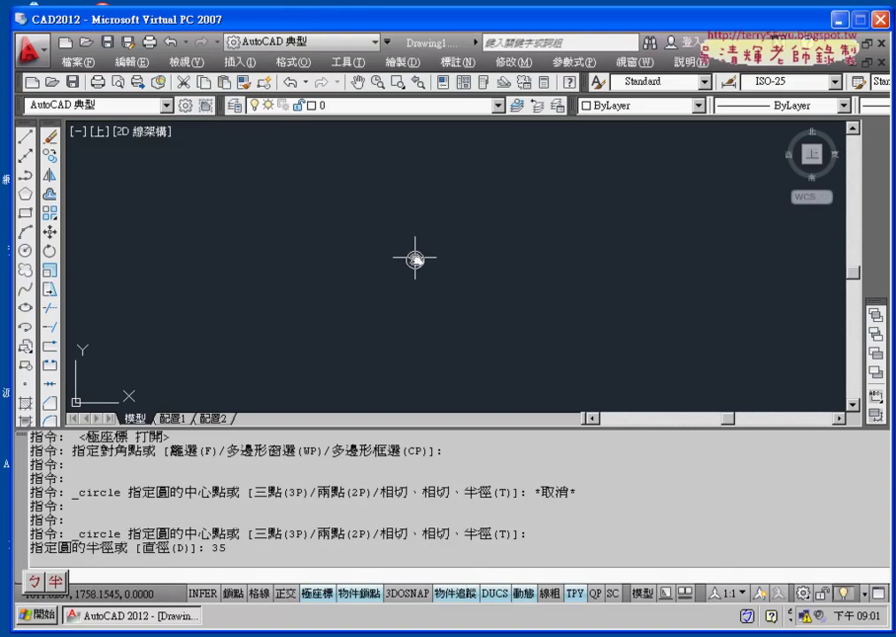
scroll(416, 259, "up", 5)
scroll(415, 259, "up", 2)
scroll(415, 259, "down", 4)
scroll(415, 261, "down", 3)
scroll(415, 259, "up", 5)
scroll(415, 259, "up", 3)
scroll(415, 259, "up", 3)
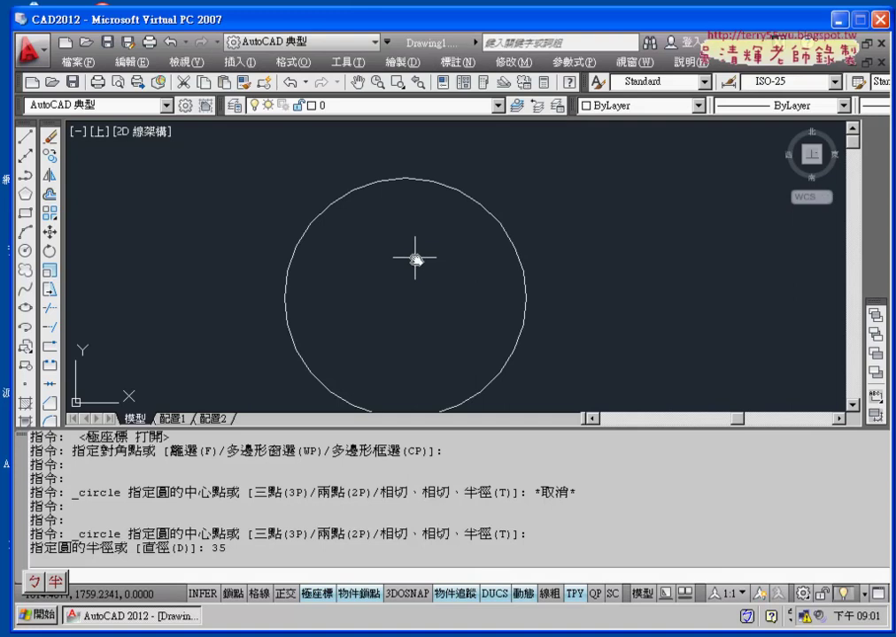
scroll(415, 259, "down", 5)
scroll(415, 258, "down", 6)
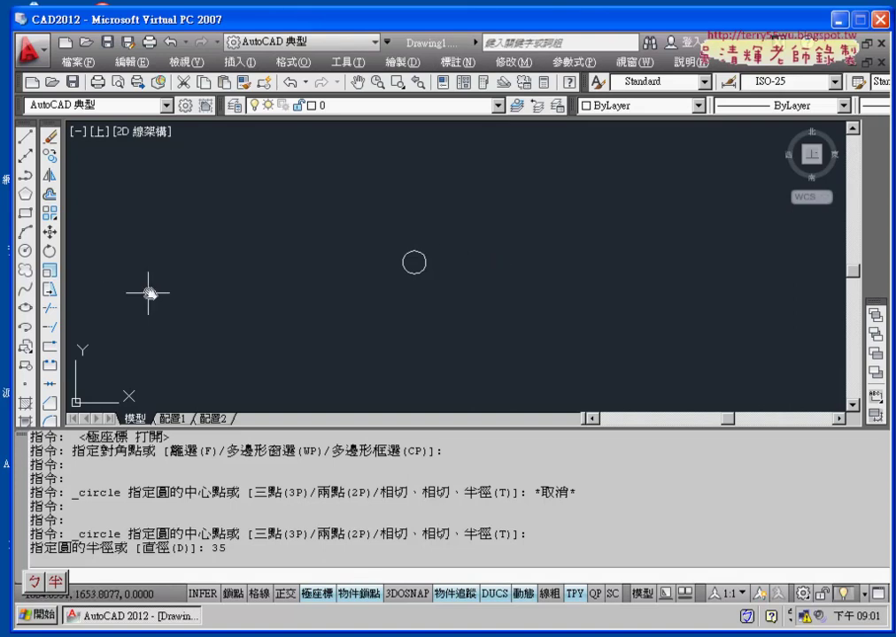
Zoom extents and pan so the radius-35 circle fills most of the view
middle_click(485, 270)
middle_click(485, 270)
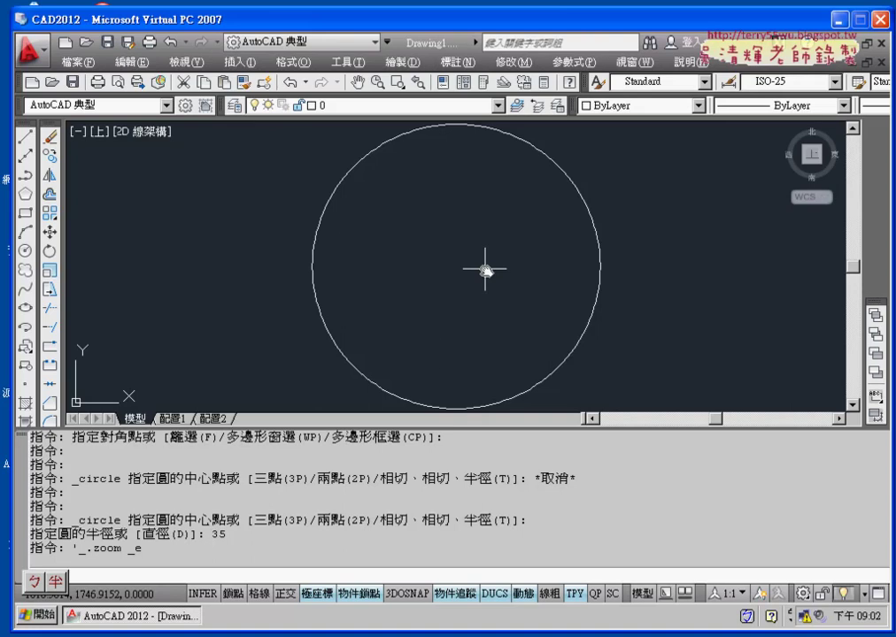
right_click(363, 599)
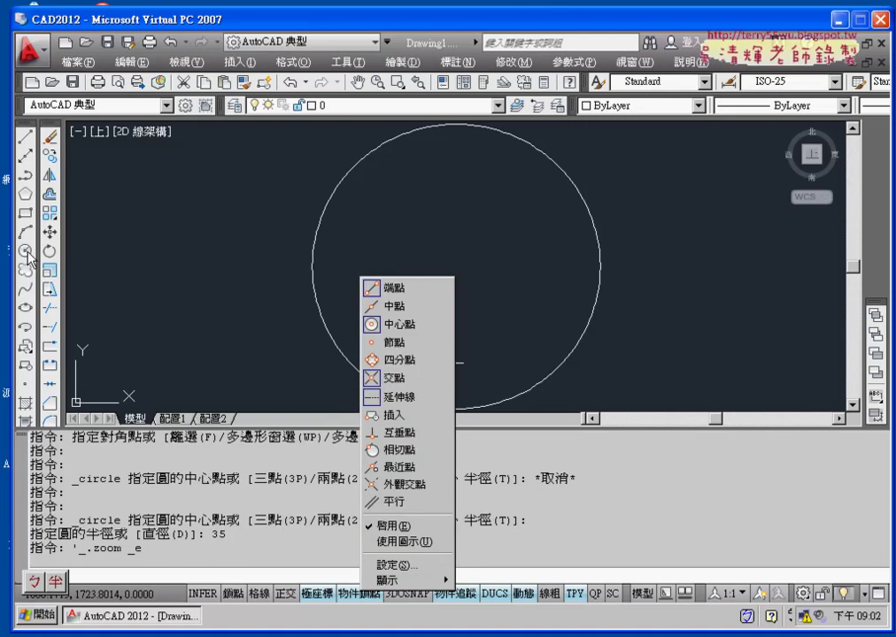
left_click(466, 262)
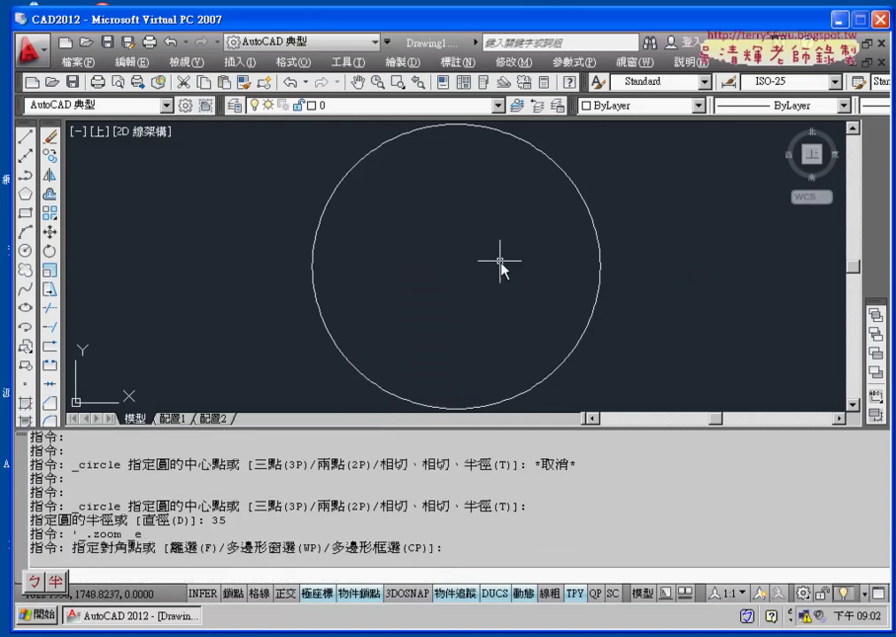
scroll(501, 265, "down", 3)
middle_click_drag(496, 260, 361, 270)
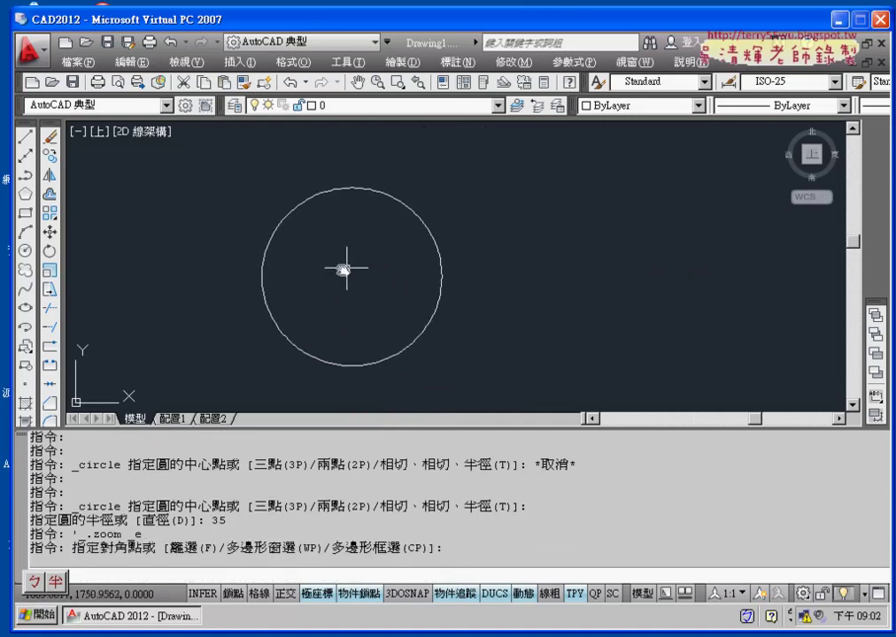
scroll(342, 270, "up", 5)
scroll(342, 270, "down", 6)
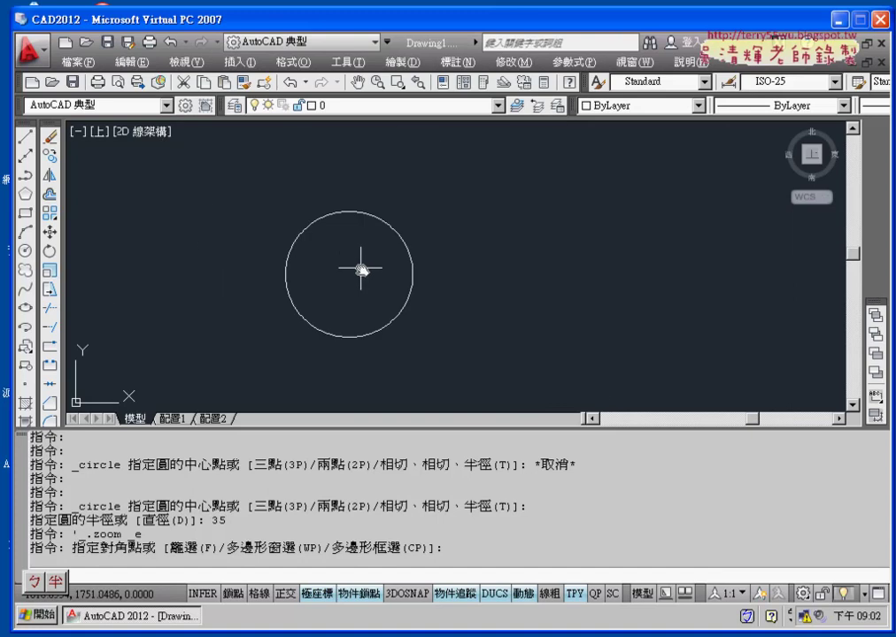
mouse_move(360, 265)
middle_mouse_down()
mouse_move(266, 265)
mouse_move(289, 283)
mouse_move(465, 276)
mouse_move(414, 274)
middle_mouse_up()
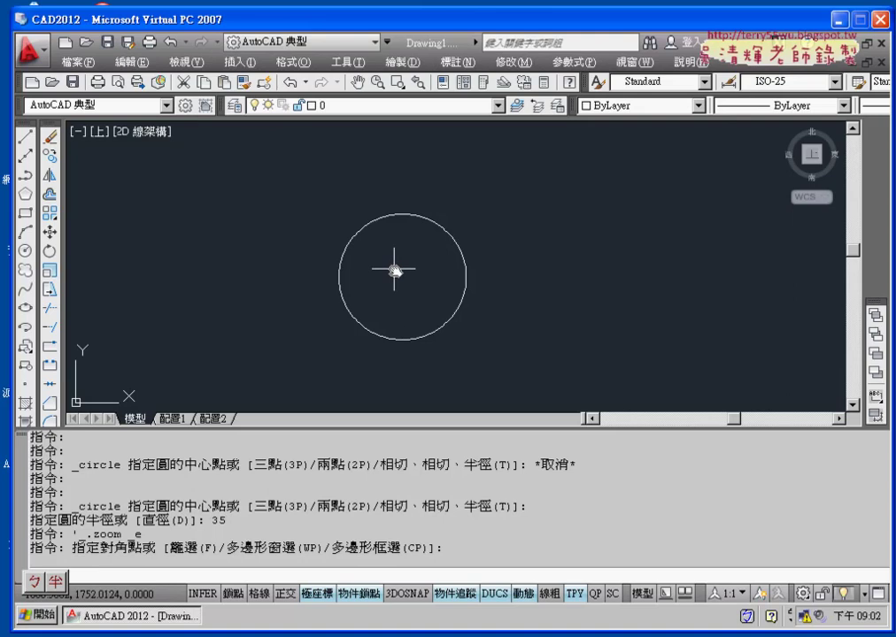
middle_click(395, 270)
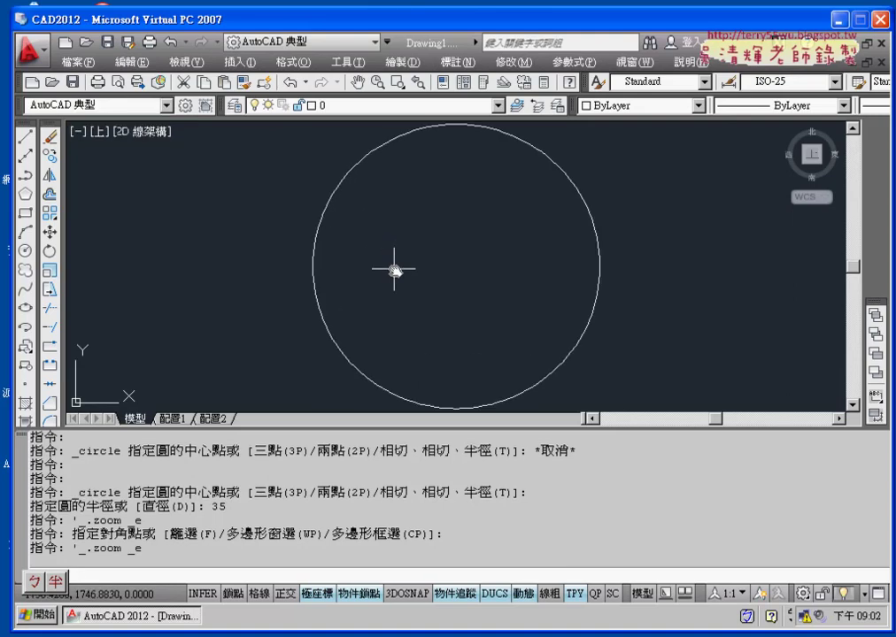